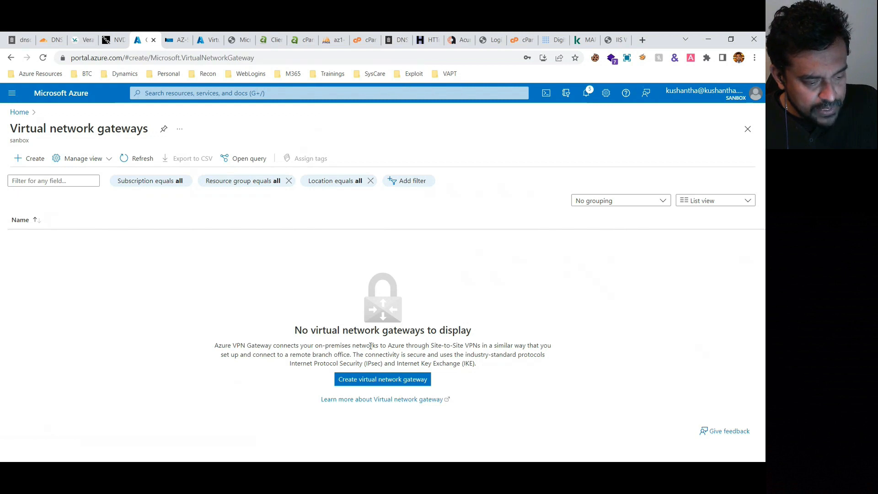
Assign the new virtual network gateway to the Visual Studio Enterprise Subscription – MPN subscription and name it Vnet1
{"action": "left_click", "coordinate": [248, 249]}
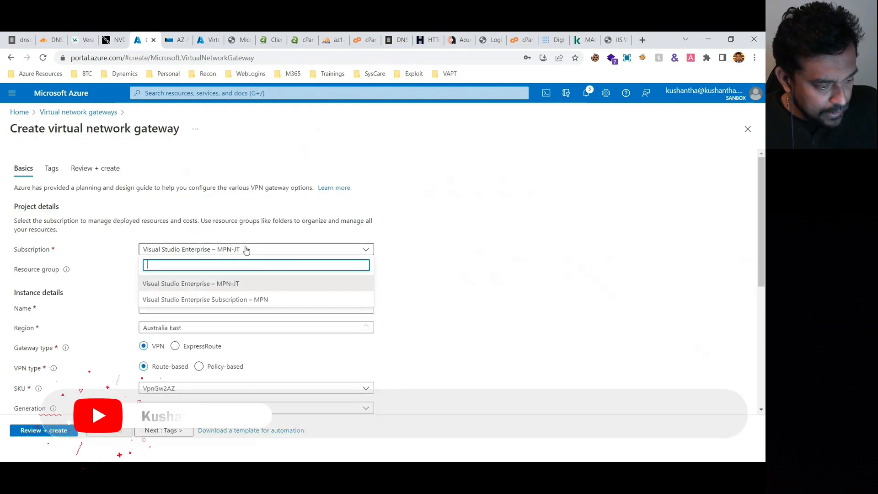
{"action": "left_click", "coordinate": [224, 300]}
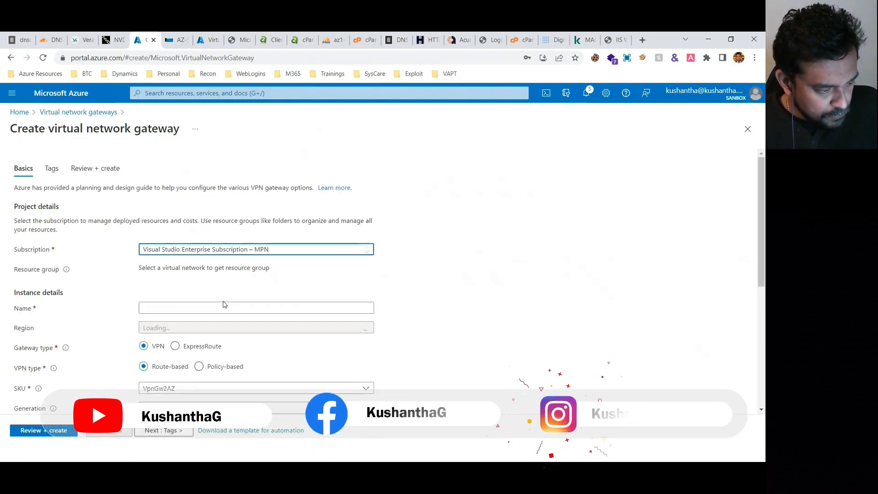
{"action": "left_click", "coordinate": [201, 311]}
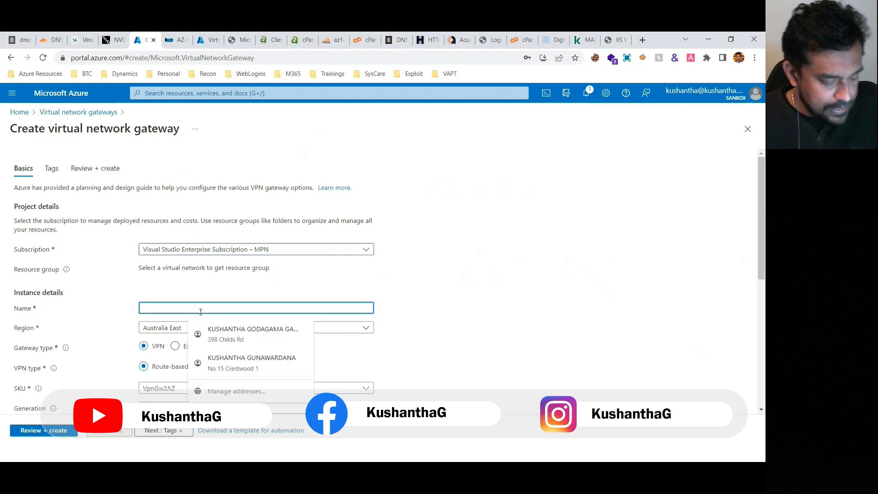
{"action": "type", "text": "Vnet1"}
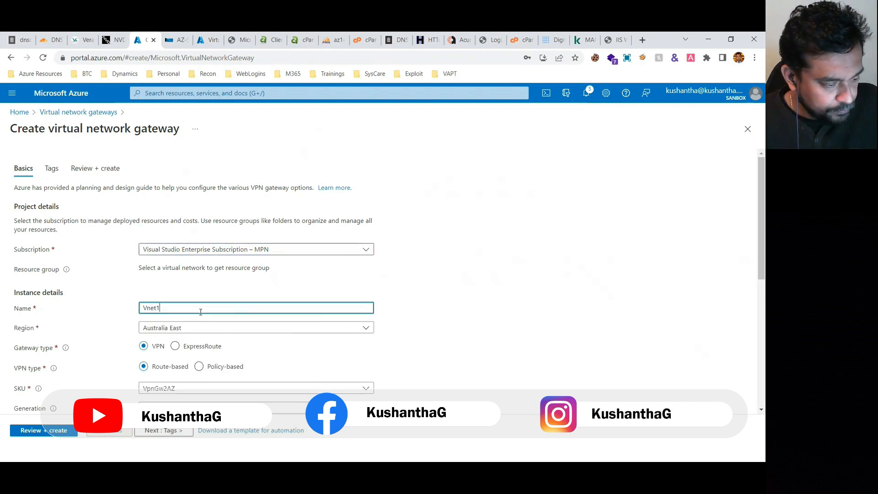
Set the Vnet1 gateway's region to East US
{"action": "scroll", "coordinate": [290, 304], "scroll_direction": "down", "scroll_amount": 1}
{"action": "left_click", "coordinate": [234, 271]}
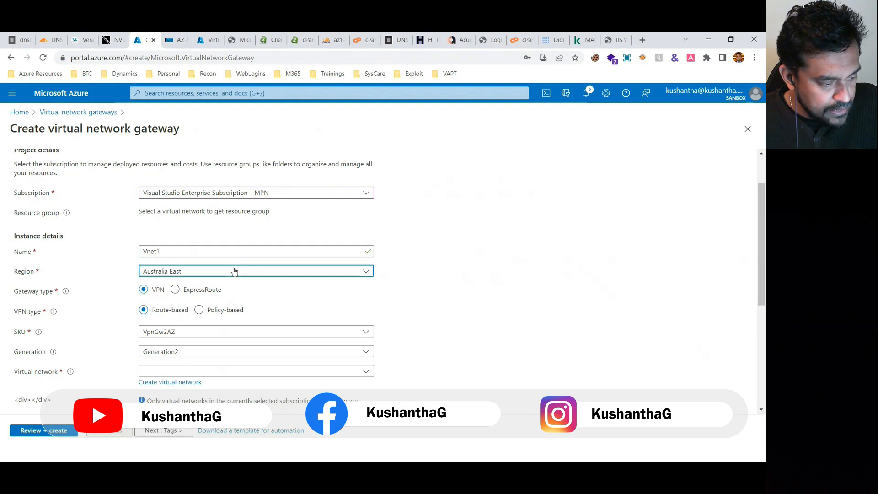
{"action": "type", "text": "e"}
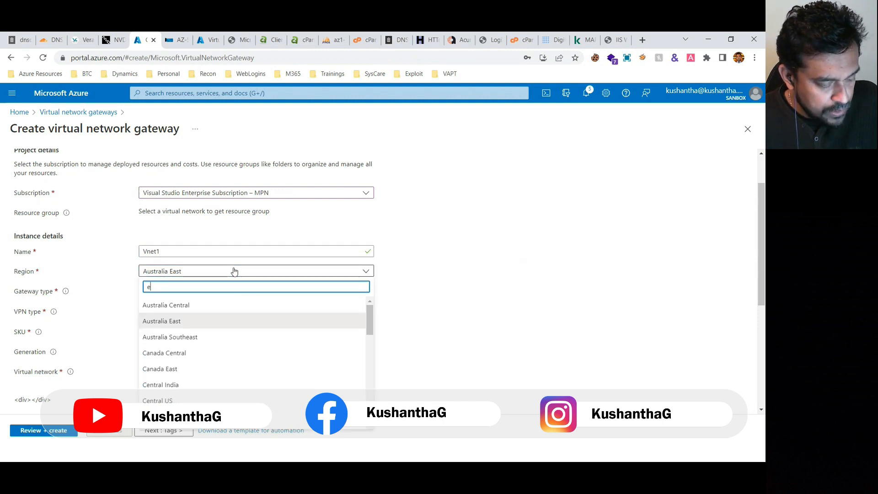
{"action": "type", "text": "ast"}
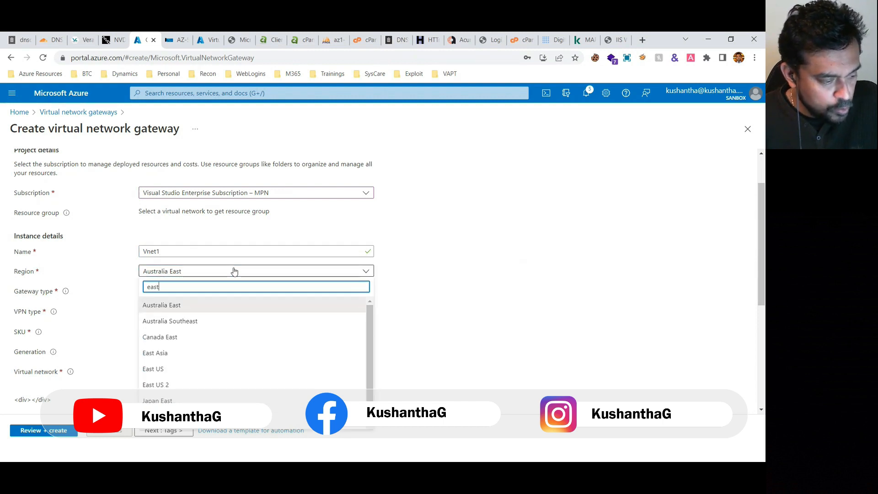
{"action": "left_click", "coordinate": [172, 371]}
Set the gateway's SKU to Basic and associate it with the AZ-500-VNET1 virtual network
{"action": "scroll", "coordinate": [395, 264], "scroll_direction": "down", "scroll_amount": 1}
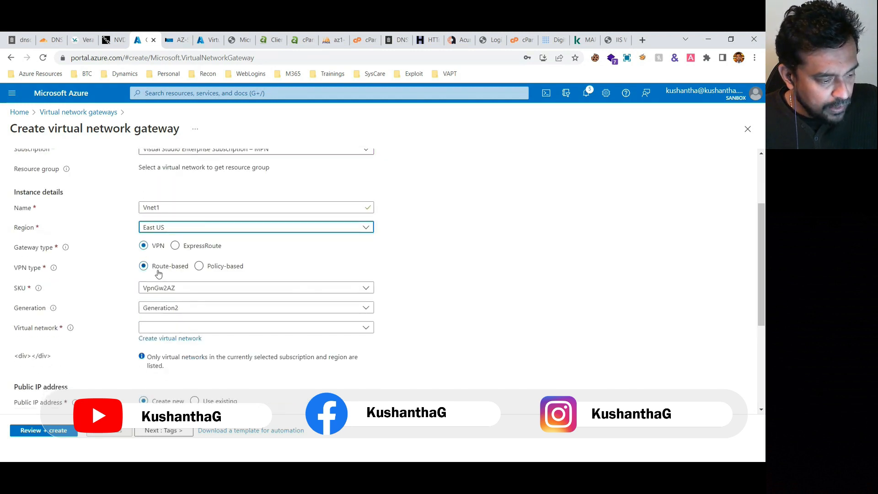
{"action": "left_click", "coordinate": [169, 292]}
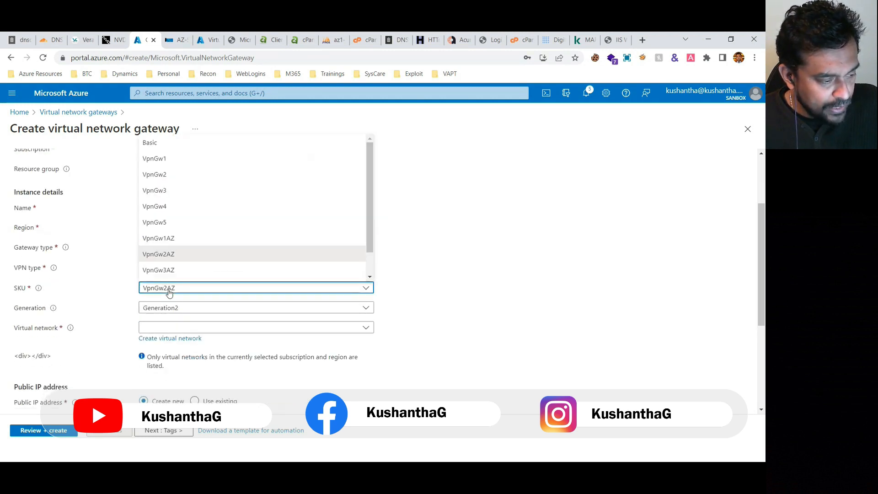
{"action": "left_click", "coordinate": [158, 143]}
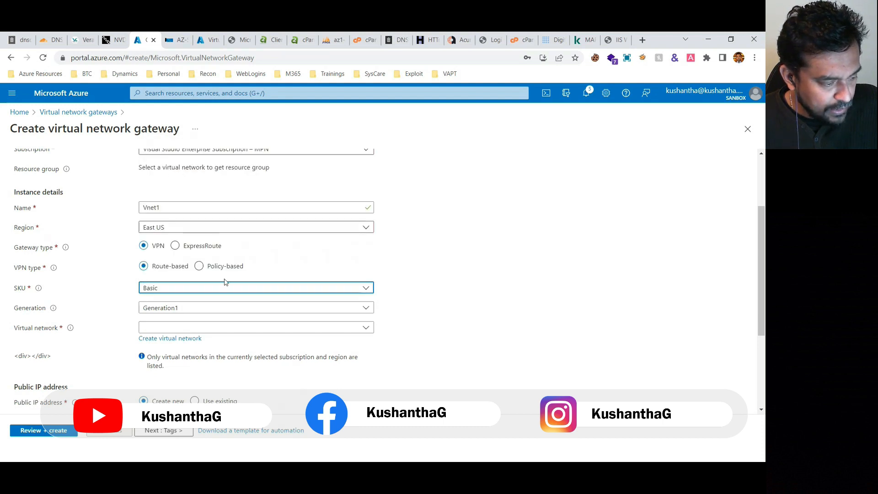
{"action": "left_click", "coordinate": [212, 329]}
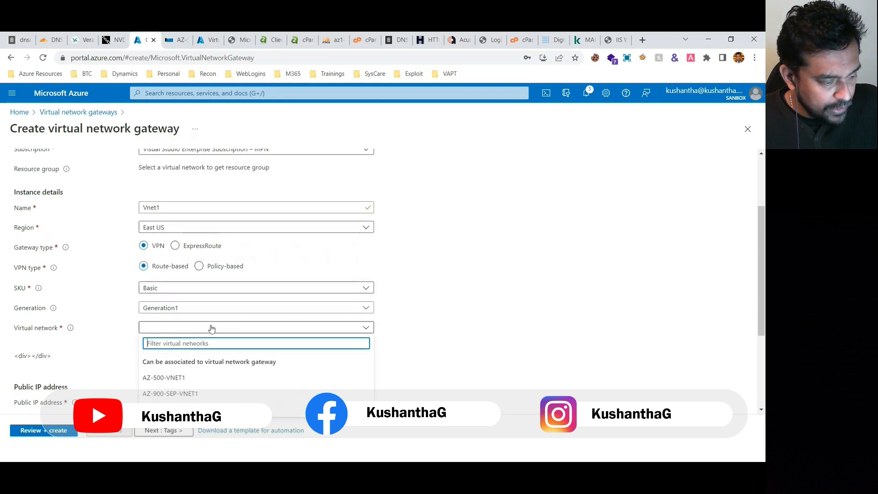
{"action": "left_click", "coordinate": [199, 379]}
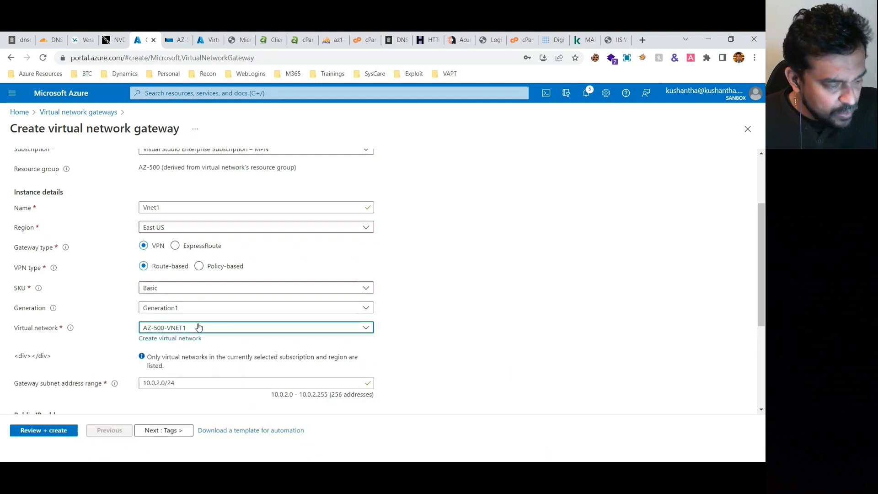
Name the gateway's new public IP address Vnet1GW, then review and create the gateway
{"action": "scroll", "coordinate": [196, 327], "scroll_direction": "down", "scroll_amount": 3}
{"action": "scroll", "coordinate": [199, 323], "scroll_direction": "down", "scroll_amount": 2}
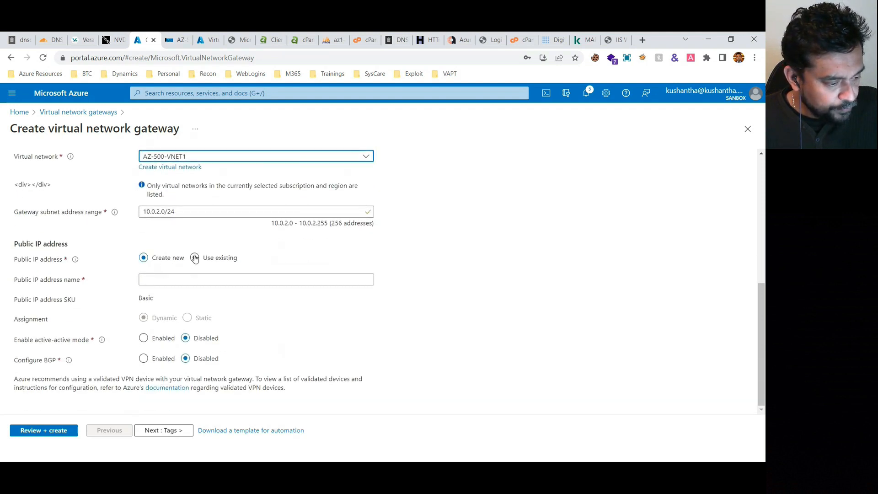
{"action": "left_click", "coordinate": [153, 281]}
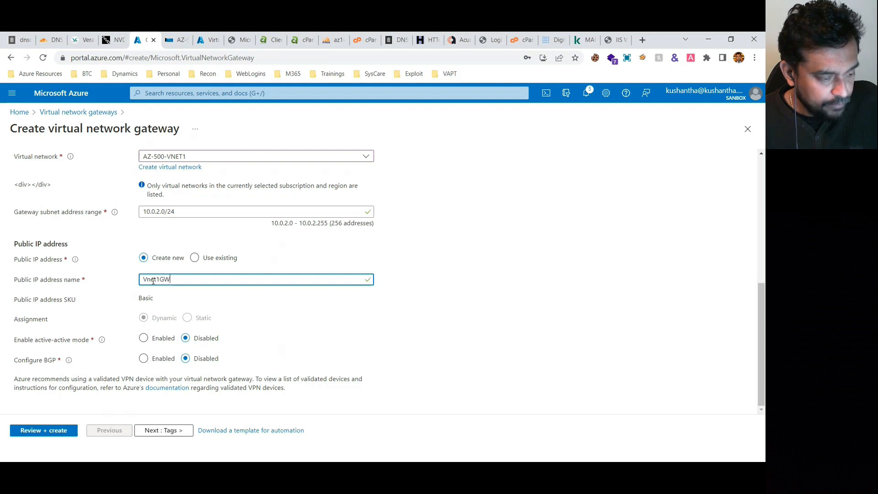
{"action": "left_click", "coordinate": [60, 430]}
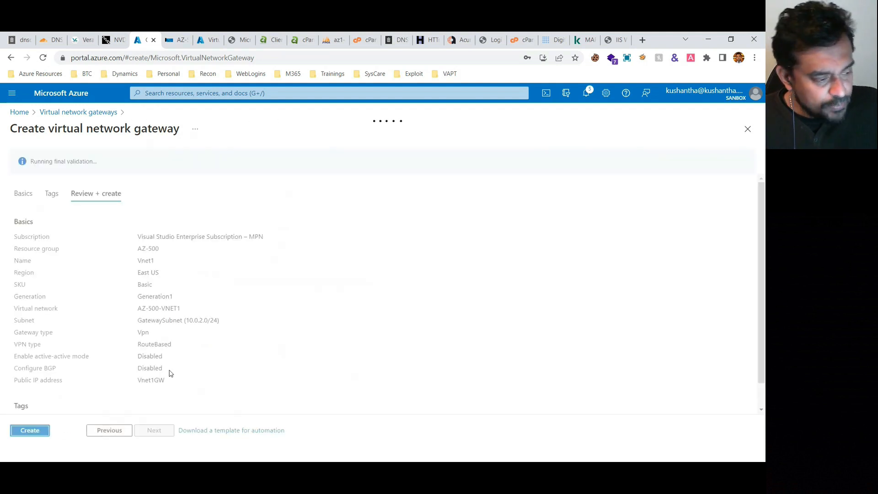
{"action": "left_click", "coordinate": [29, 431]}
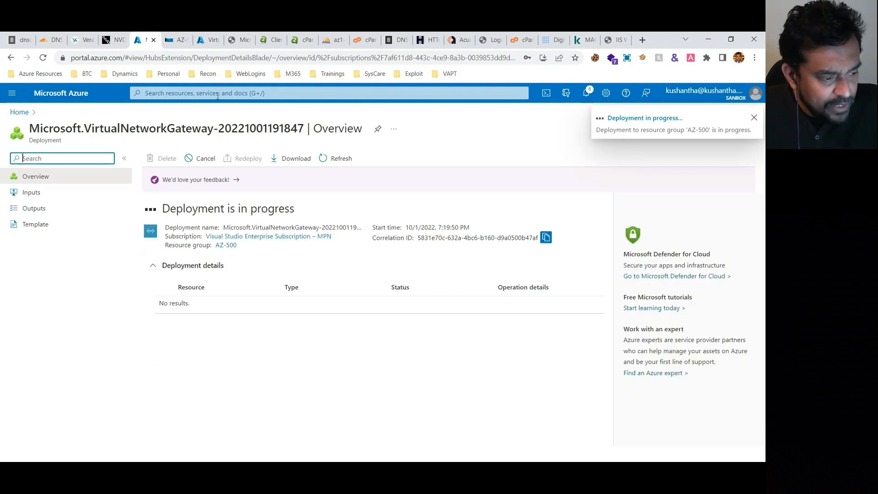
Return to the virtual network gateways service and start creating a second gateway
{"action": "left_click", "coordinate": [320, 92]}
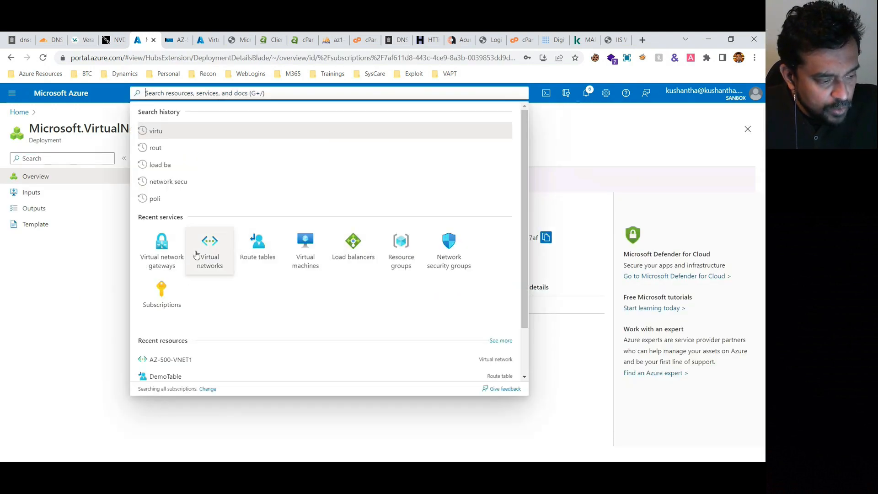
{"action": "left_click", "coordinate": [174, 250]}
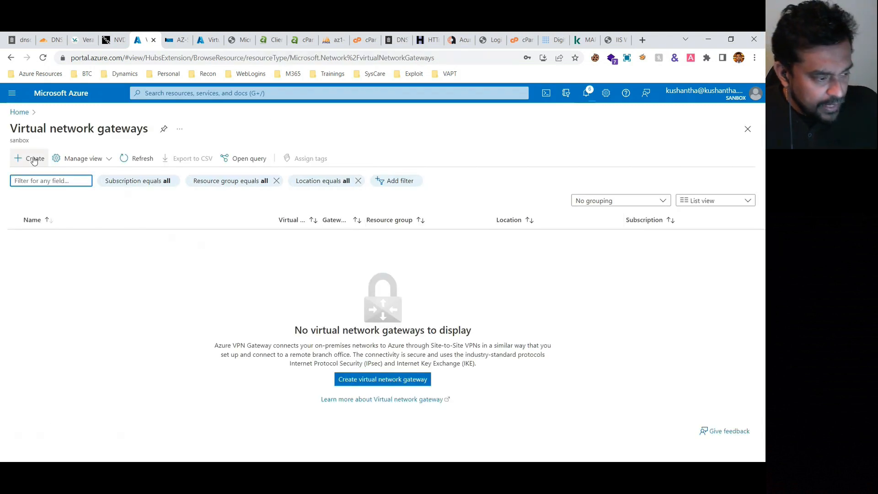
{"action": "left_click", "coordinate": [30, 160]}
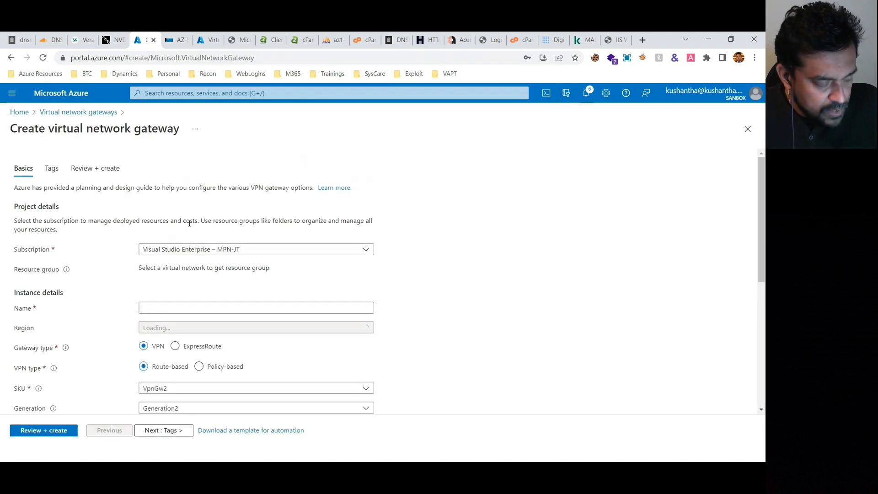
Assign the second gateway to the Visual Studio Enterprise Subscription – MPN subscription and name it Vnet2
{"action": "left_click", "coordinate": [218, 255]}
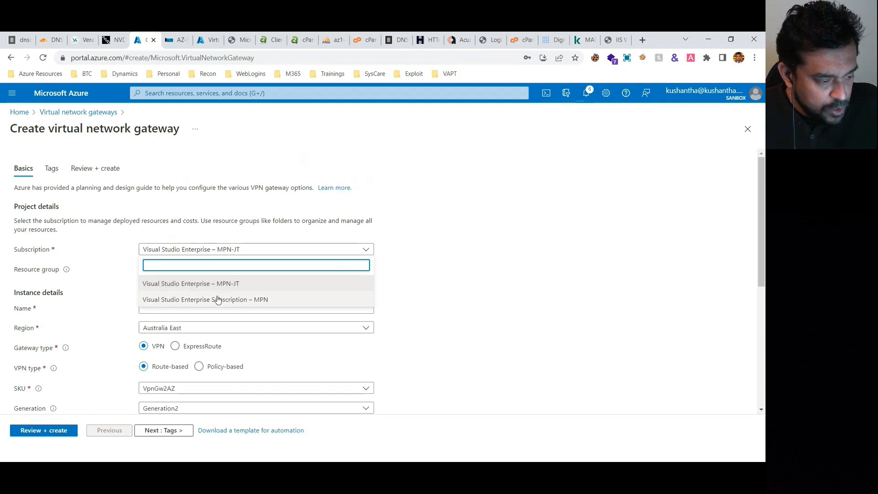
{"action": "left_click", "coordinate": [216, 298]}
{"action": "left_click", "coordinate": [162, 304]}
{"action": "type", "text": "Vnet2"}
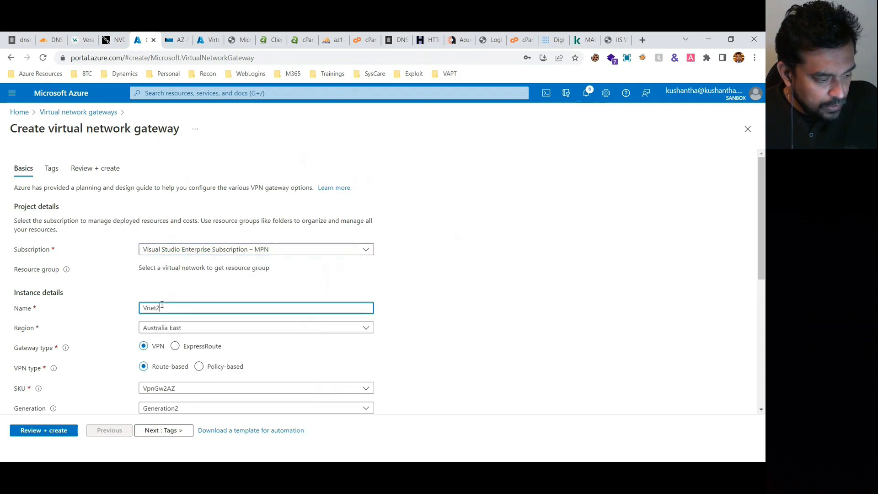
Set the Vnet2 gateway's SKU to Basic and associate it with the SIEM-vnet virtual network
{"action": "scroll", "coordinate": [161, 305], "scroll_direction": "down", "scroll_amount": 2}
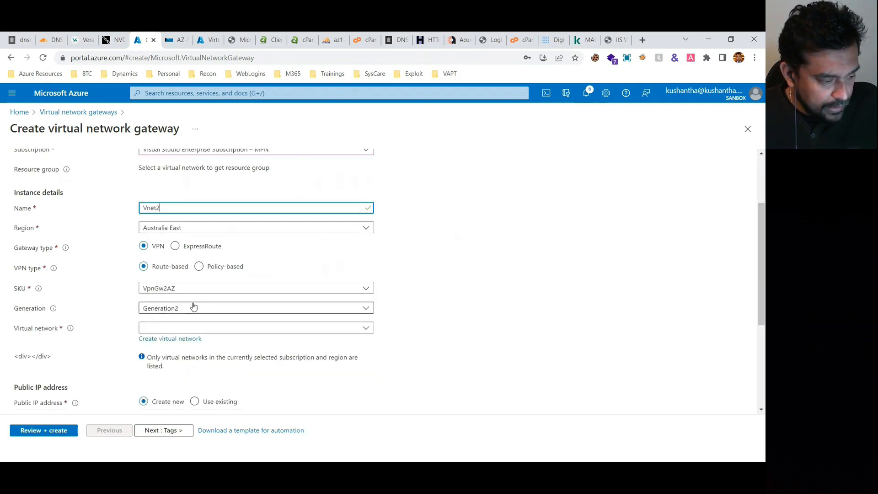
{"action": "left_click", "coordinate": [187, 289]}
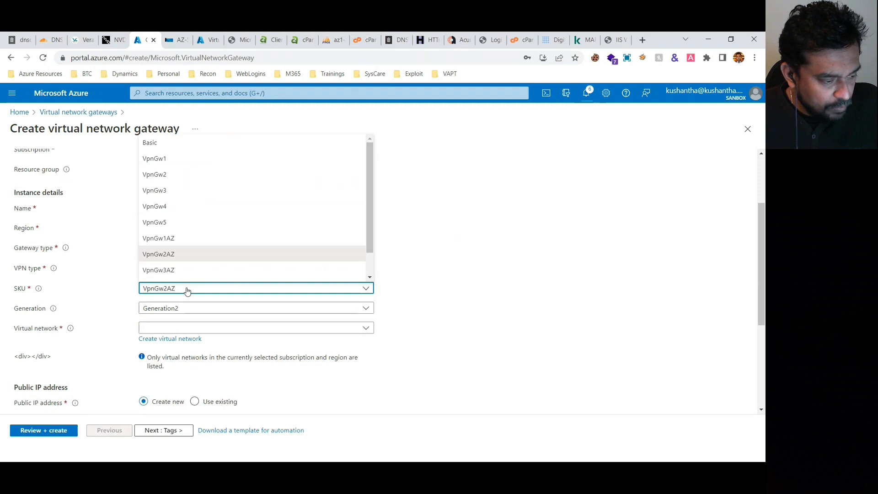
{"action": "left_click", "coordinate": [157, 143]}
{"action": "left_click", "coordinate": [175, 329]}
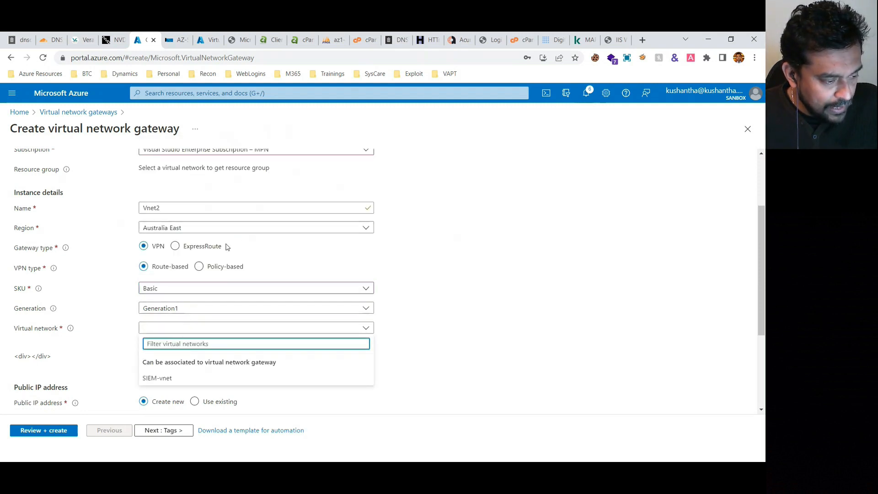
{"action": "left_click", "coordinate": [172, 380]}
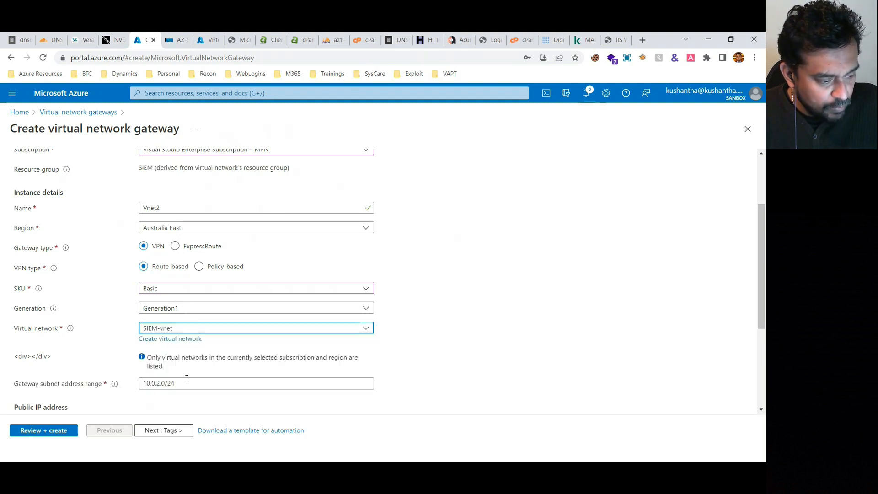
Name the Vnet2 gateway's new public IP address Demo, then review and create the gateway
{"action": "scroll", "coordinate": [281, 372], "scroll_direction": "down", "scroll_amount": 3}
{"action": "scroll", "coordinate": [281, 373], "scroll_direction": "down", "scroll_amount": 1}
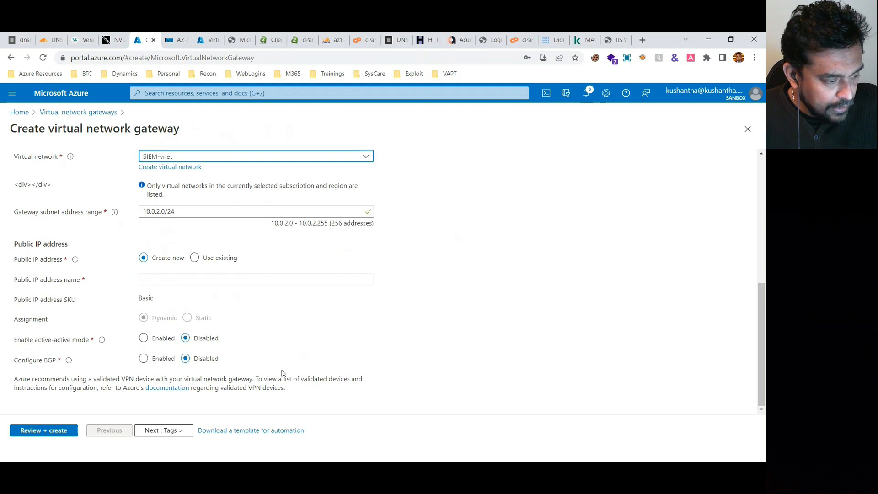
{"action": "left_click", "coordinate": [173, 277]}
{"action": "type", "text": "Demo"}
{"action": "left_click", "coordinate": [309, 339]}
{"action": "left_click", "coordinate": [42, 433]}
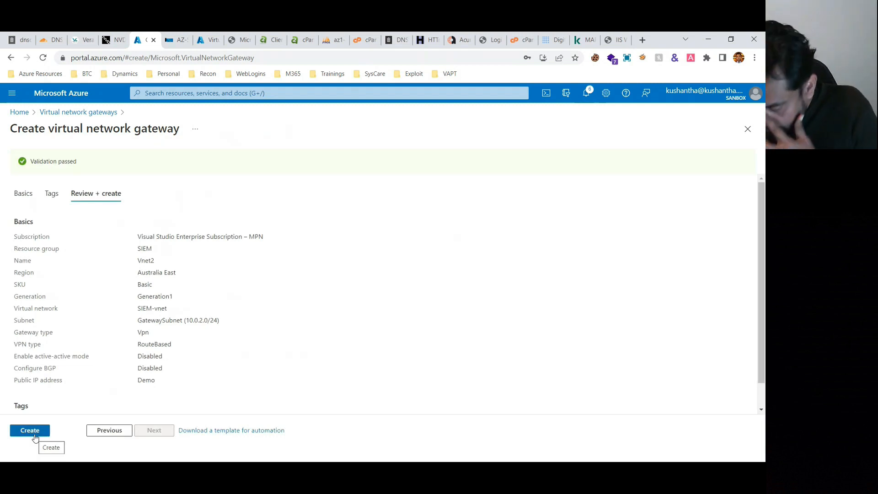
{"action": "left_click", "coordinate": [35, 434]}
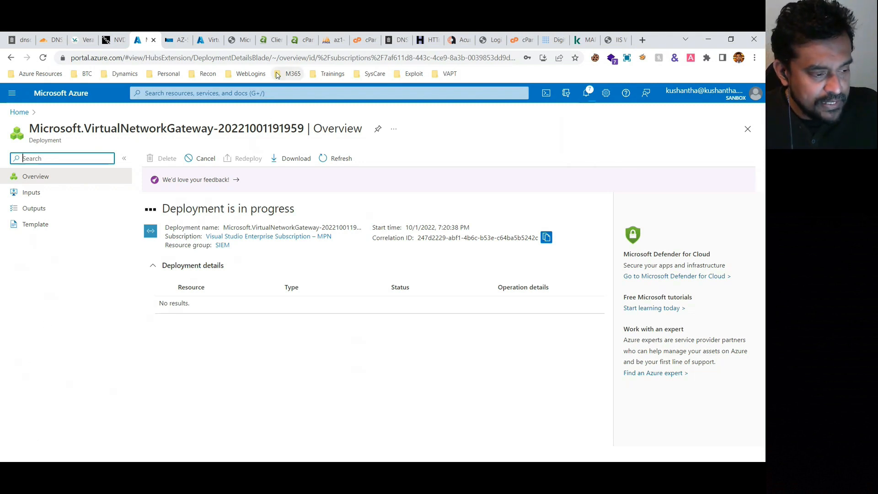
Find the Connections service by searching for "connect" and start creating a new connection
{"action": "left_click", "coordinate": [268, 94]}
{"action": "type", "text": "connect"}
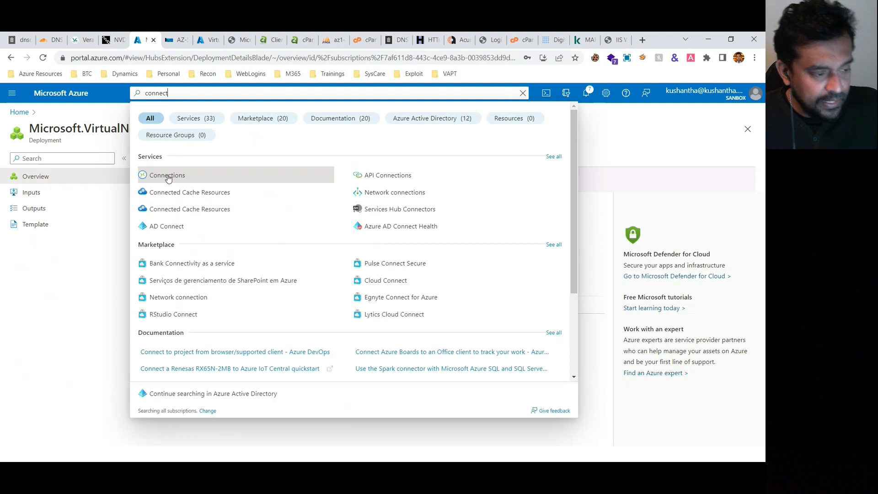
{"action": "left_click", "coordinate": [167, 178]}
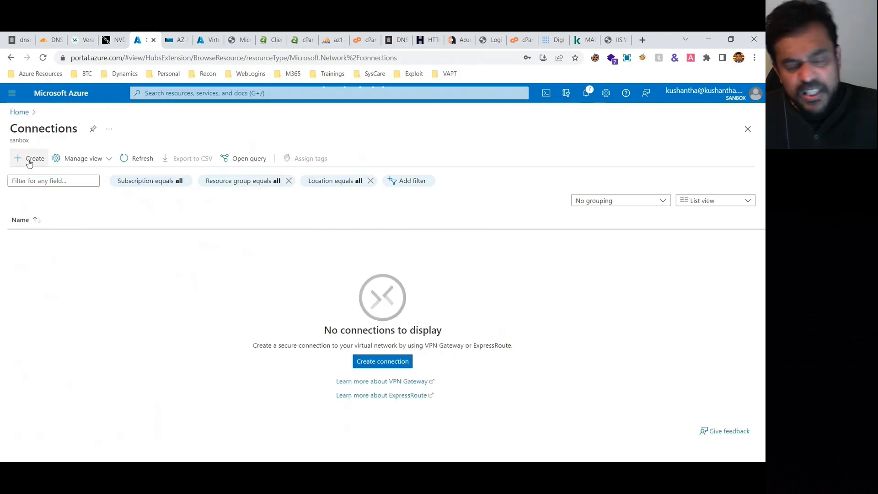
{"action": "left_click", "coordinate": [29, 160]}
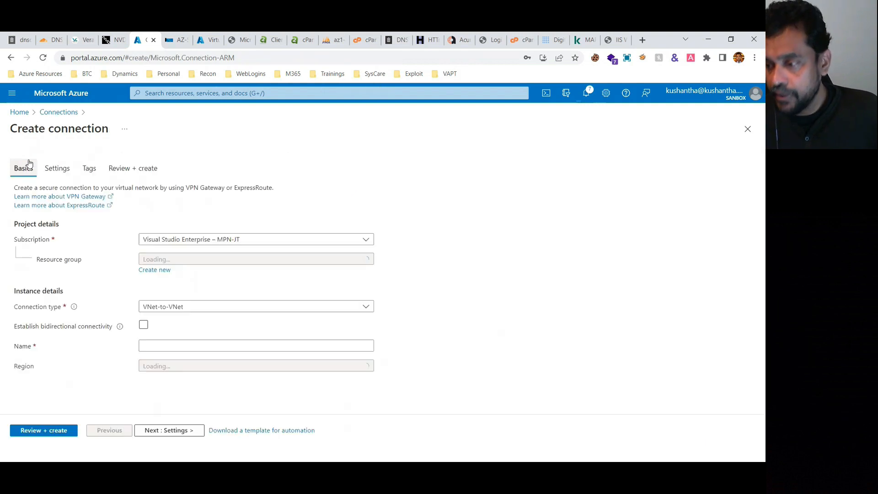
Set the connection's subscription to Visual Studio Enterprise Subscription – MPN and resource group to AZ-500, keeping the VNet-to-VNet connection type
{"action": "left_click", "coordinate": [188, 240]}
{"action": "left_click", "coordinate": [189, 290]}
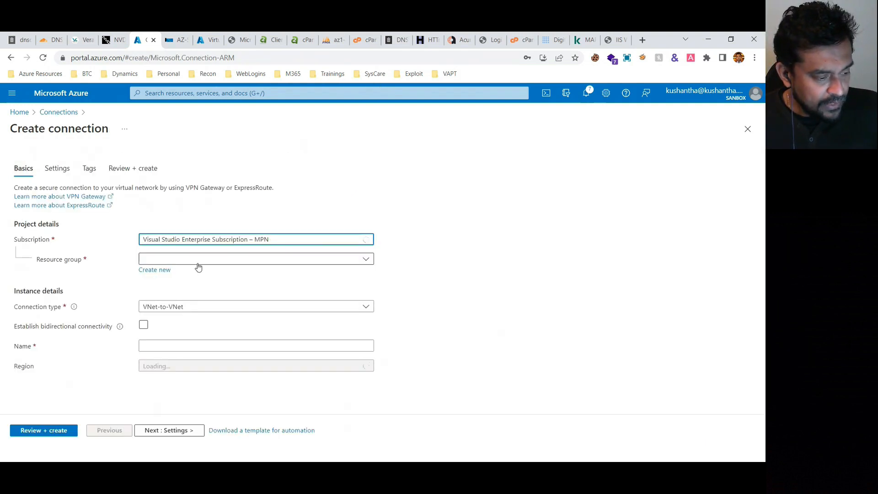
{"action": "left_click", "coordinate": [194, 265]}
{"action": "left_click", "coordinate": [158, 293]}
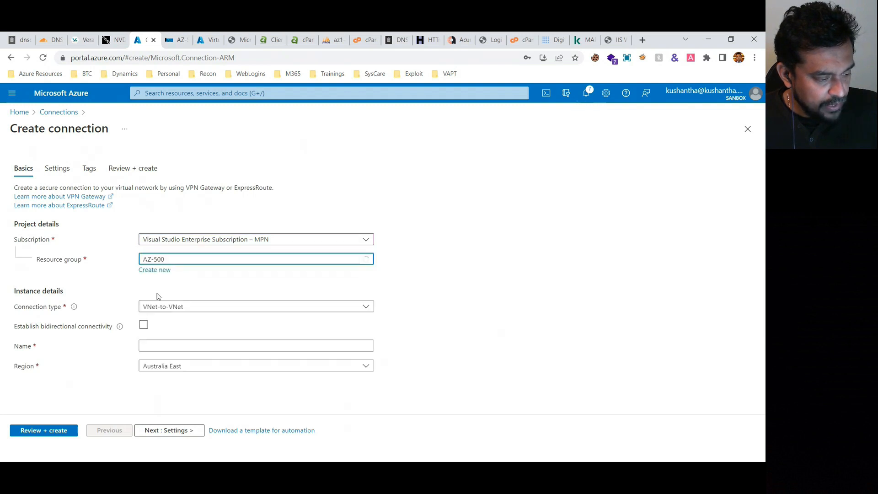
{"action": "left_click", "coordinate": [192, 312]}
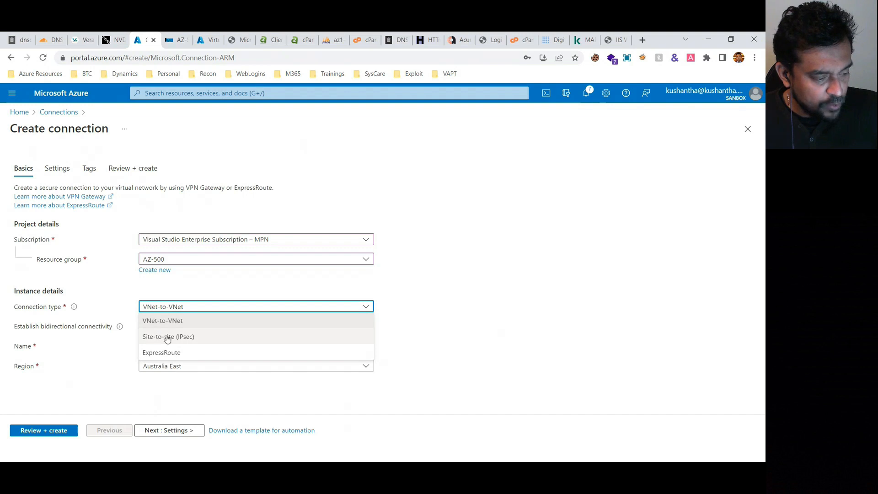
{"action": "left_click", "coordinate": [416, 295]}
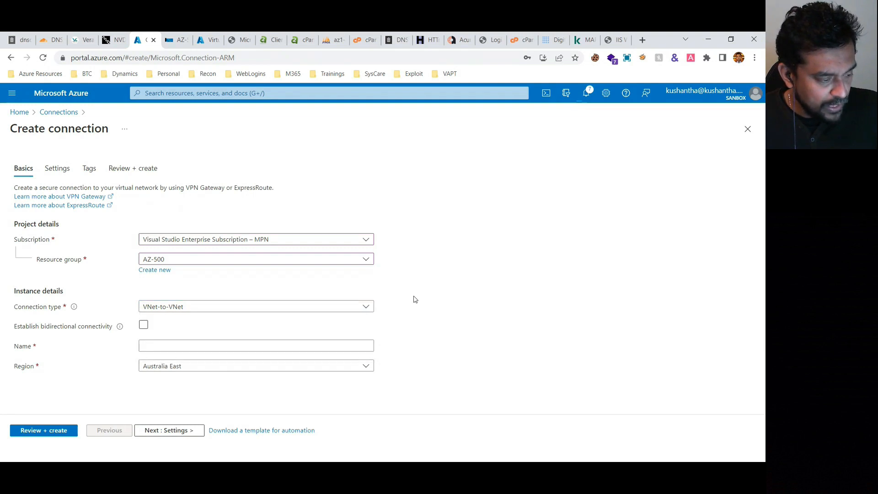
Name the connection Vnet1toVnet2 and continue to its virtual network gateway settings
{"action": "left_click", "coordinate": [180, 344]}
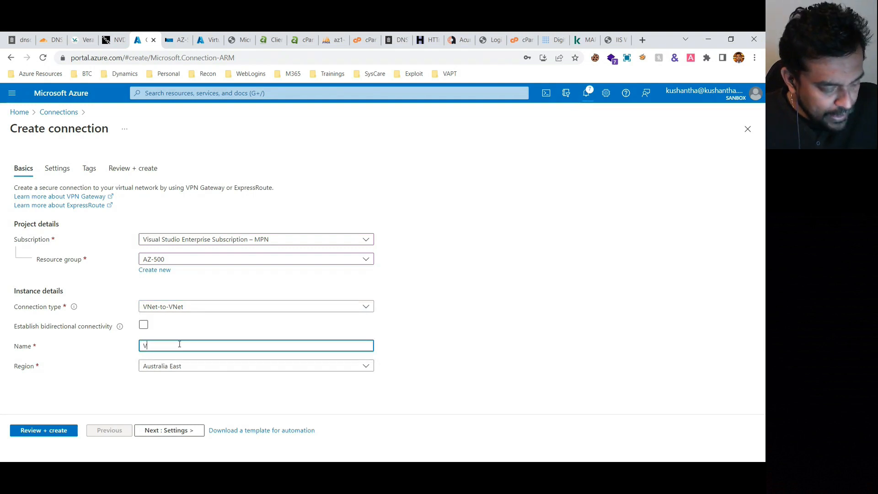
{"action": "type", "text": "Vnet1toVnet2"}
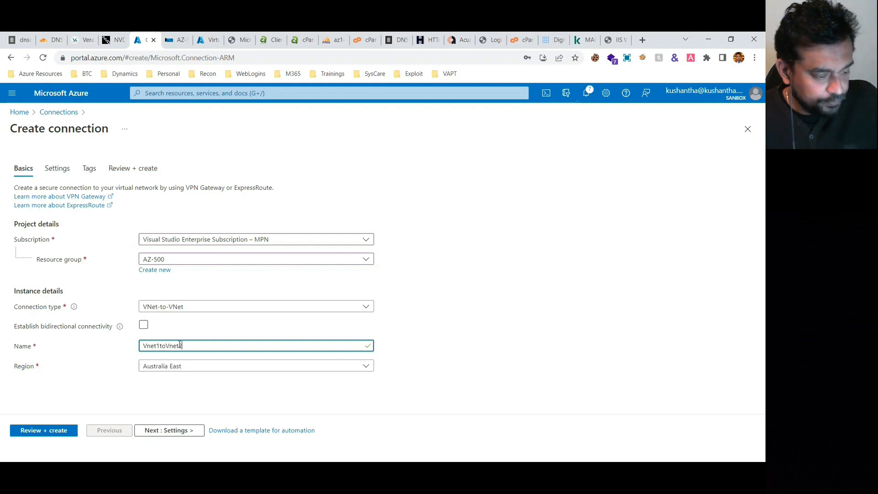
{"action": "left_click", "coordinate": [161, 435]}
Check which gateways are offered as the first virtual network gateway and review the status of the gateway deployments in the notifications
{"action": "left_click", "coordinate": [234, 223]}
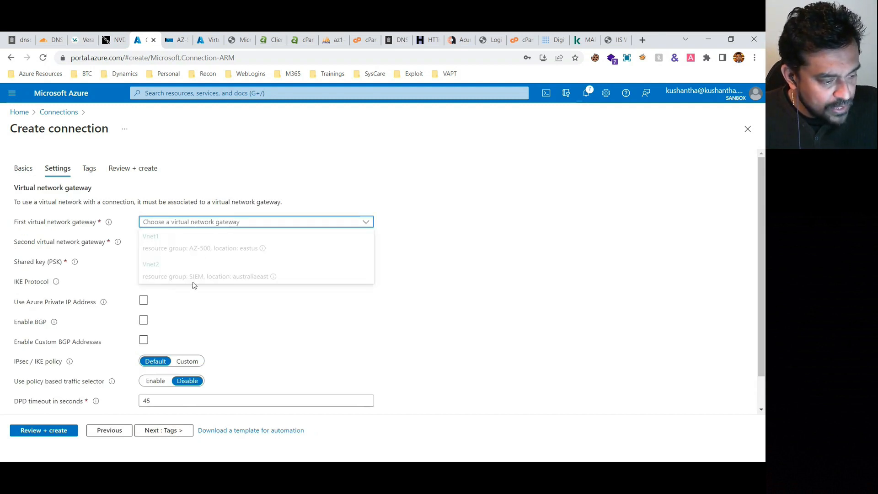
{"action": "left_click", "coordinate": [464, 240]}
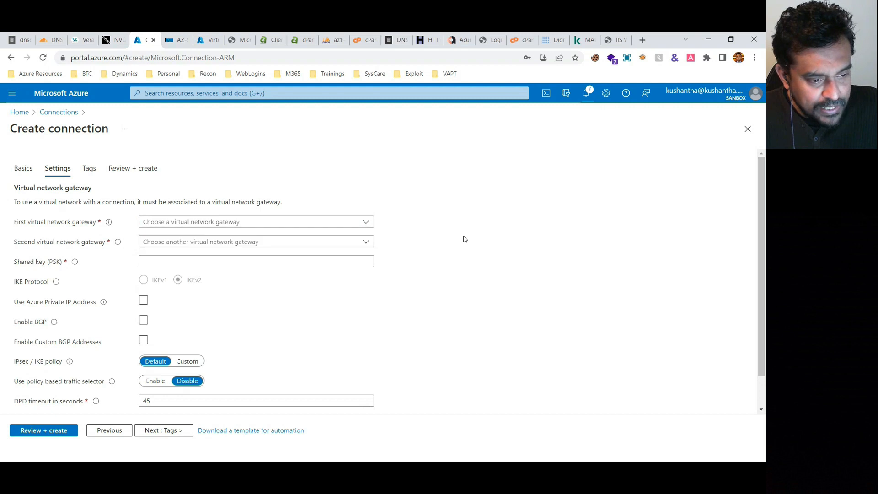
{"action": "left_click", "coordinate": [589, 94]}
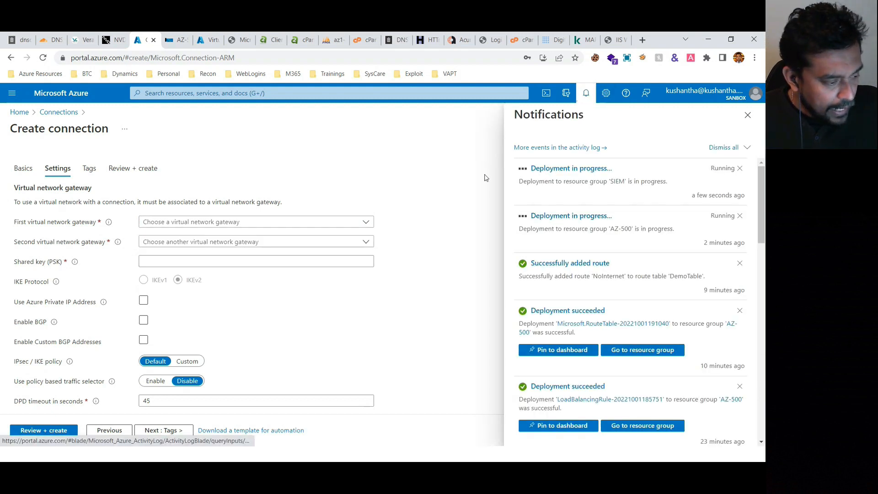
Examine the connection's gateway settings, including the choices for the second virtual network gateway and the shared key (PSK) field
{"action": "scroll", "coordinate": [92, 235], "scroll_direction": "up", "scroll_amount": 1}
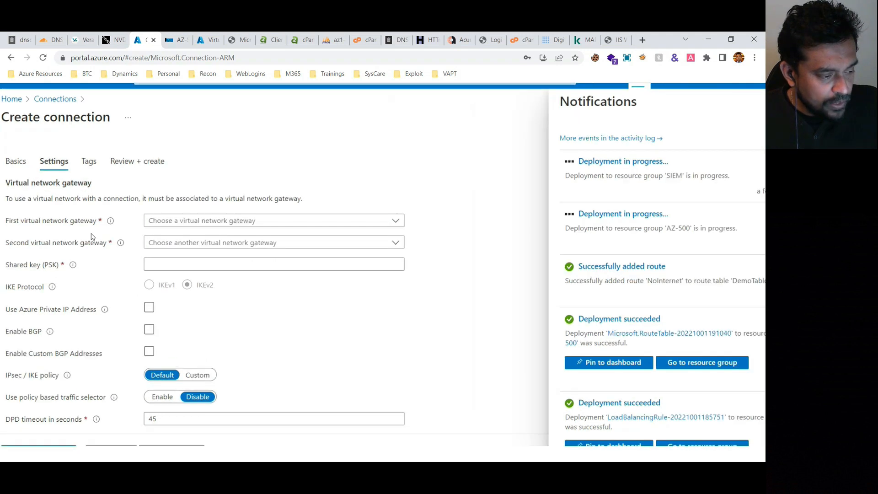
{"action": "scroll", "coordinate": [92, 235], "scroll_direction": "up", "scroll_amount": 3}
{"action": "scroll", "coordinate": [92, 235], "scroll_direction": "left", "scroll_amount": 1}
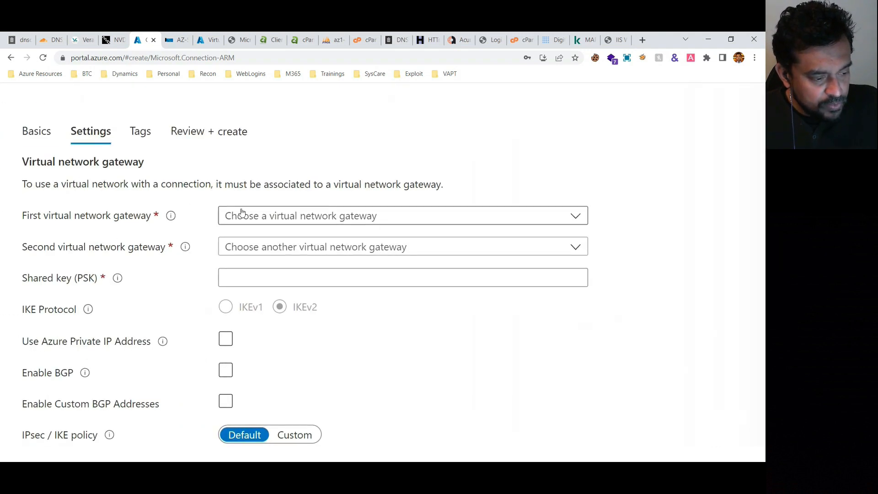
{"action": "left_click", "coordinate": [279, 247]}
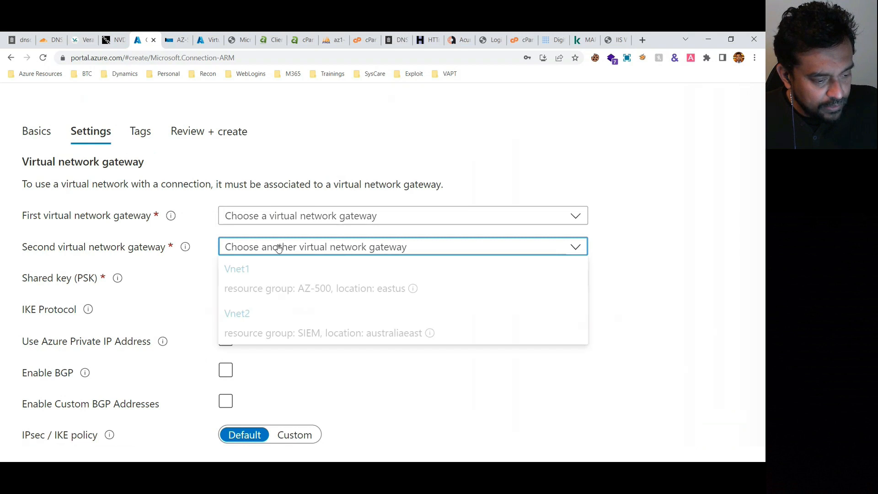
{"action": "left_click", "coordinate": [490, 188]}
{"action": "scroll", "coordinate": [458, 188], "scroll_direction": "down", "scroll_amount": 1}
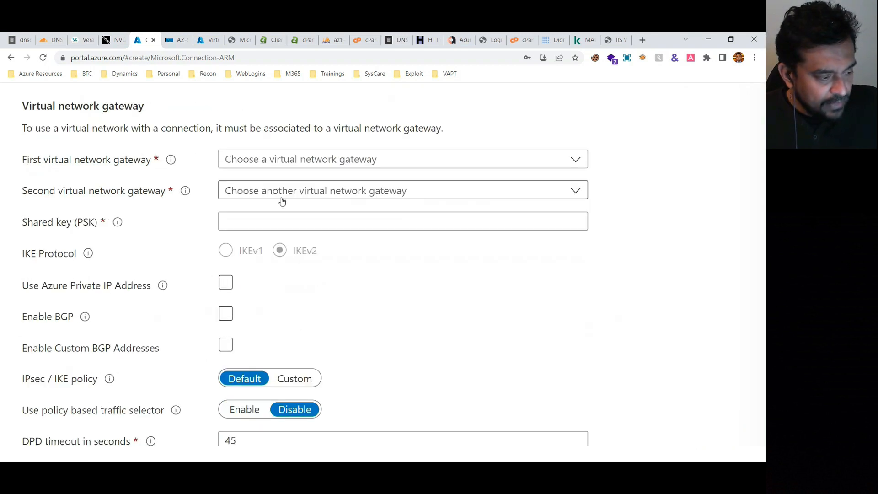
{"action": "left_click", "coordinate": [225, 221]}
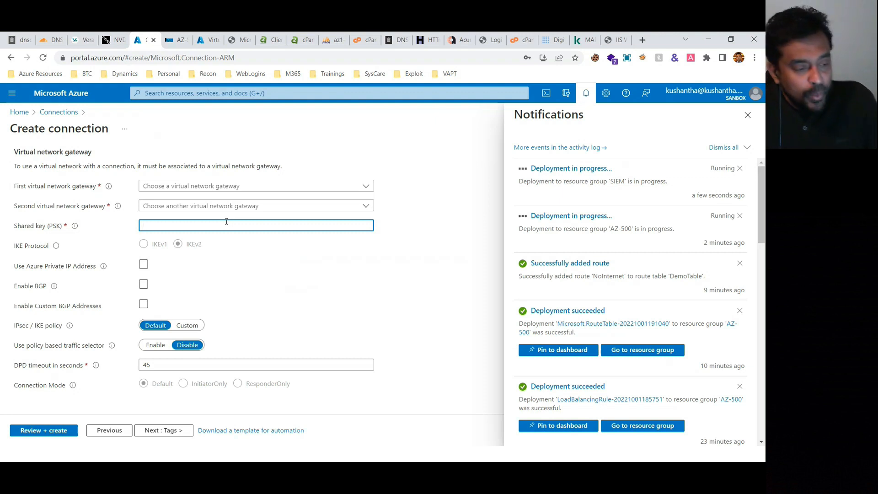
{"action": "scroll", "coordinate": [36, 233], "scroll_direction": "up", "scroll_amount": 5}
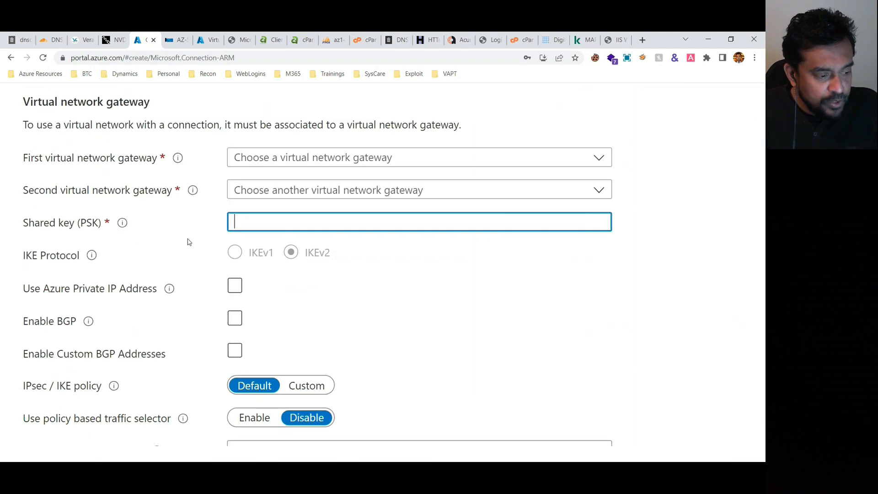
{"action": "scroll", "coordinate": [189, 241], "scroll_direction": "down", "scroll_amount": 5}
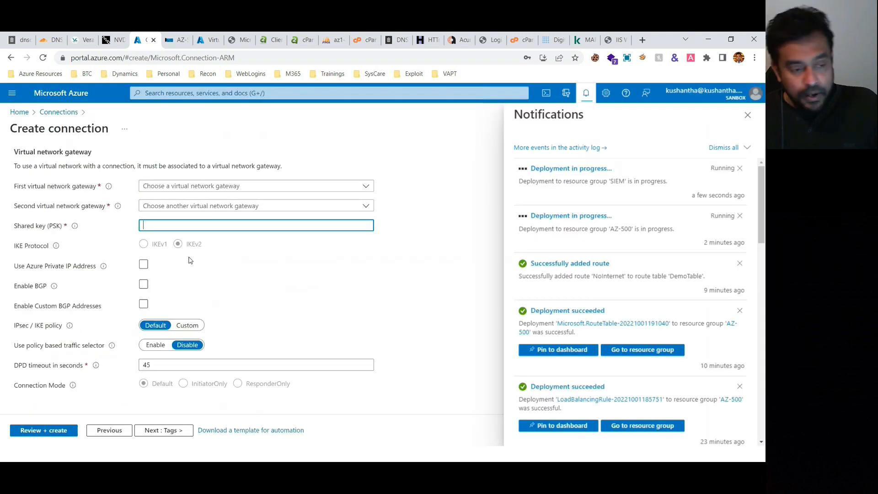